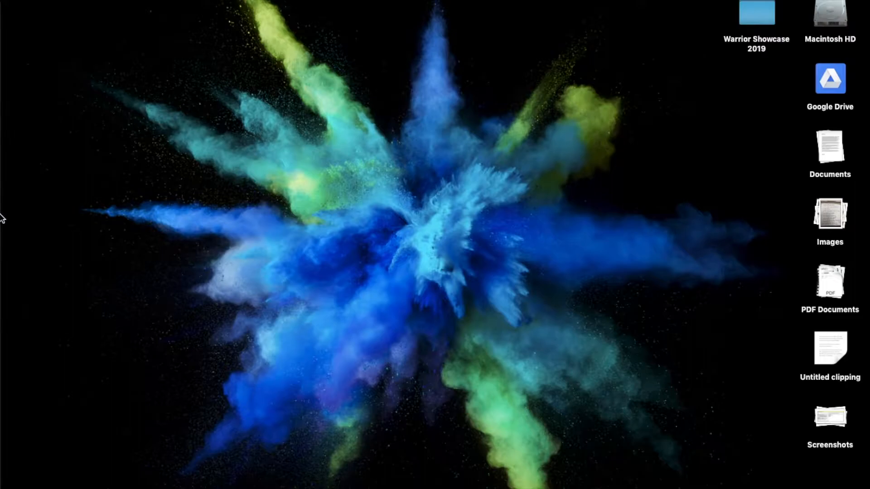
Find and launch the Self Service application on the Mac.
mouse_move(2, 219)
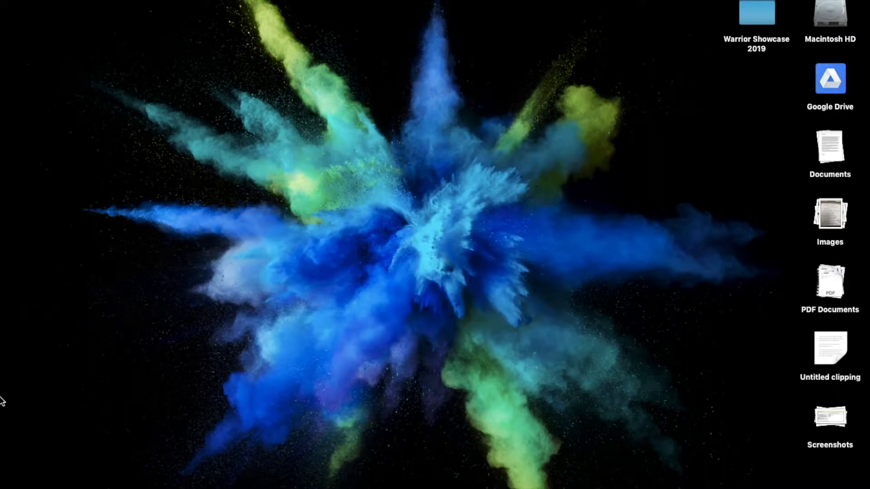
mouse_move(2, 399)
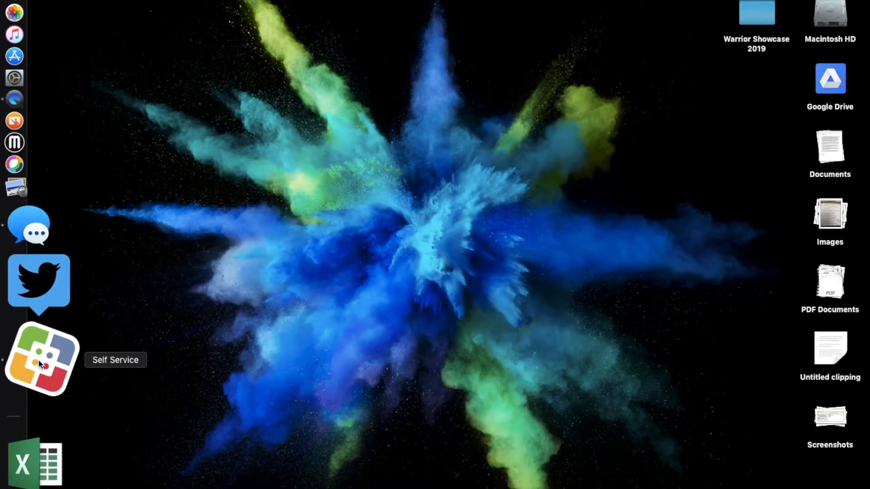
key("super+space")
type("quick")
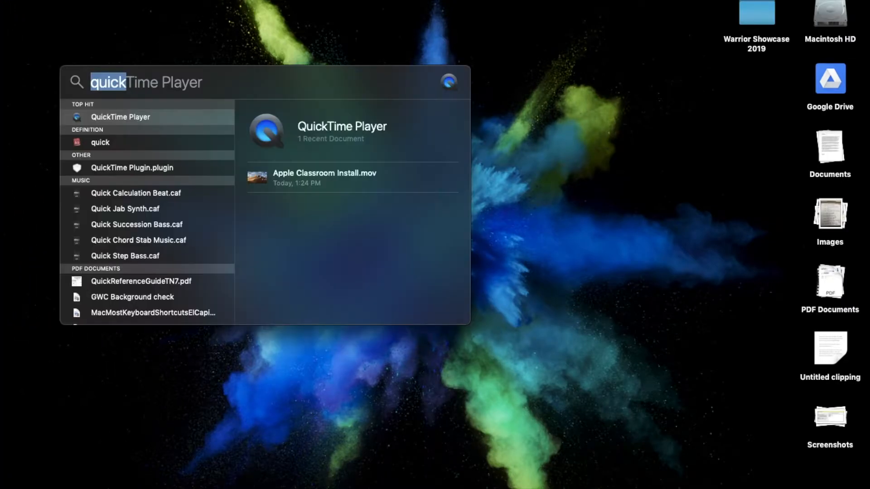
type("self")
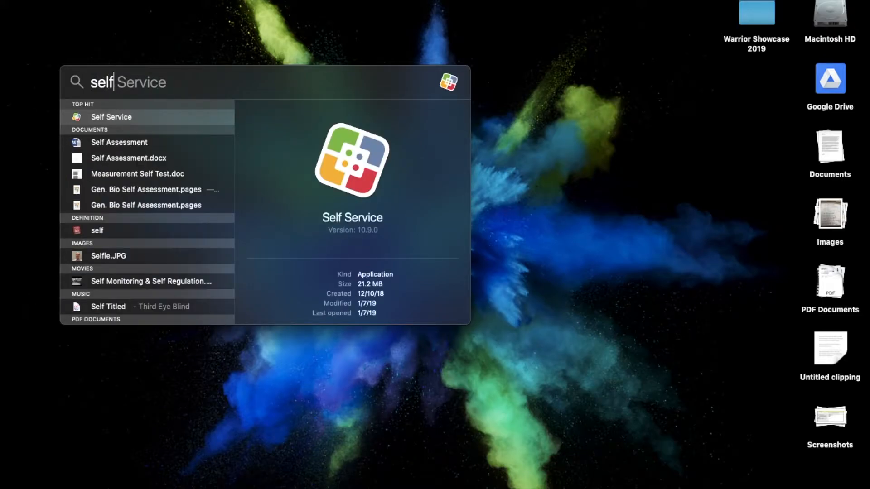
key("Return")
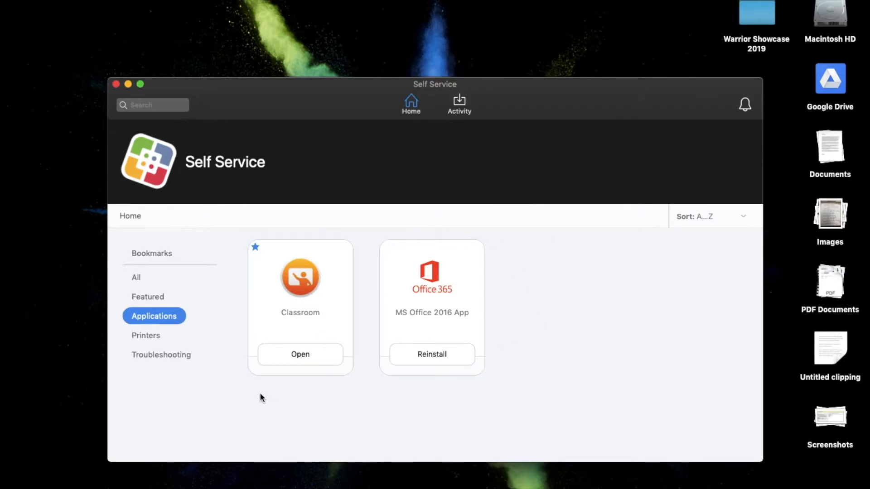
Look through the All and Featured catalogues, and open Classroom from the Applications category.
left_click(161, 296)
left_click(137, 277)
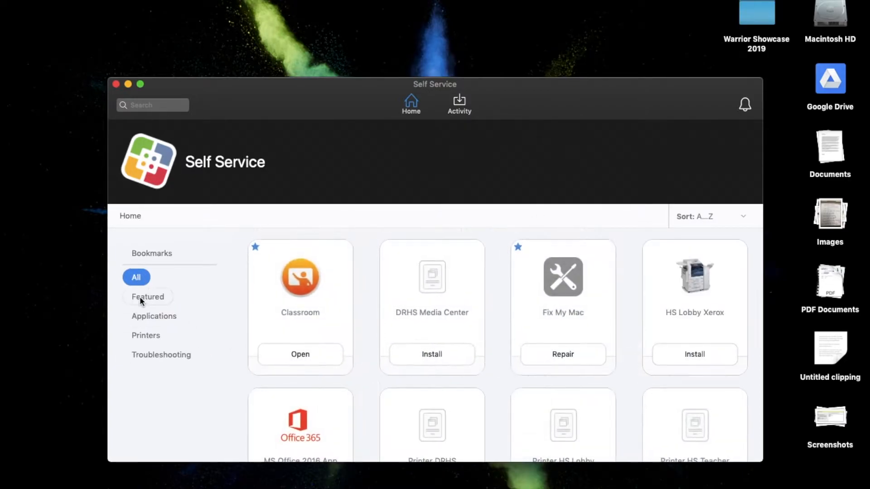
left_click(140, 299)
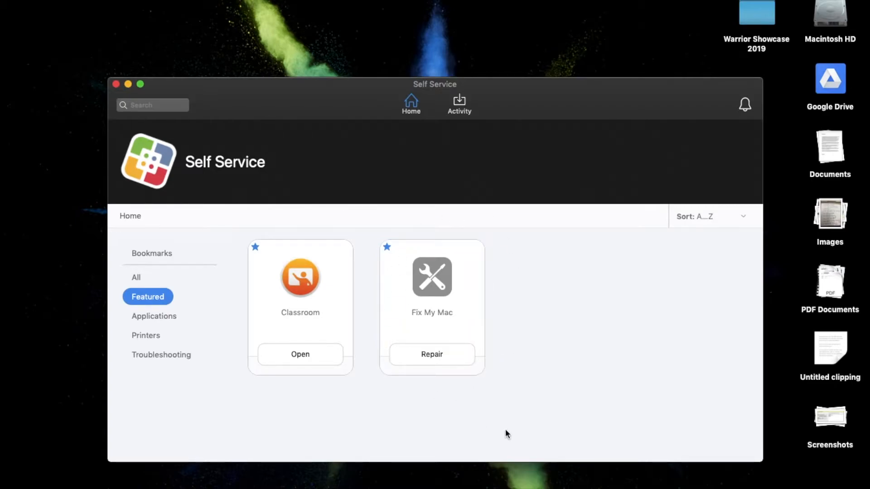
left_click(156, 316)
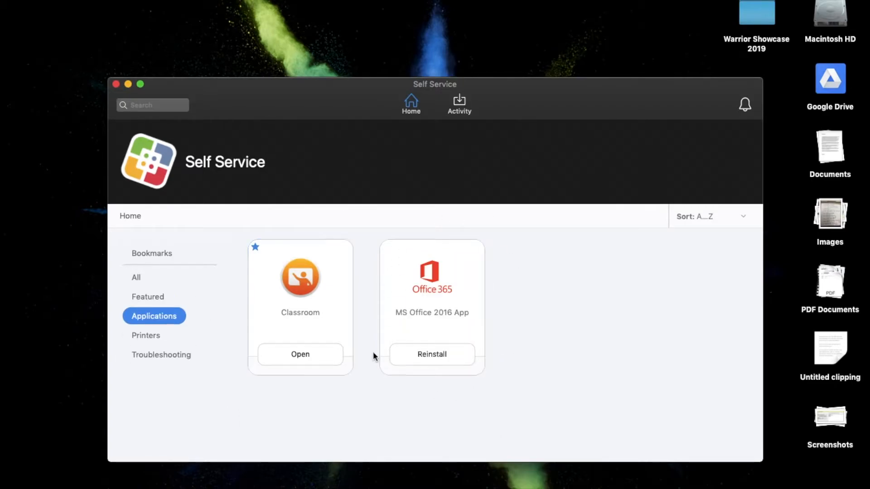
left_click(303, 355)
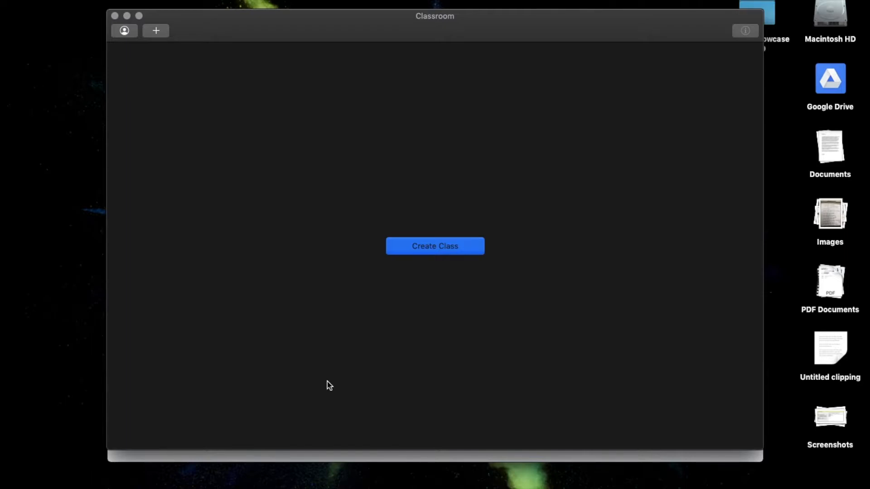
View the teacher information that students see in Settings, and close it without editing.
left_click(97, 1)
left_click(127, 83)
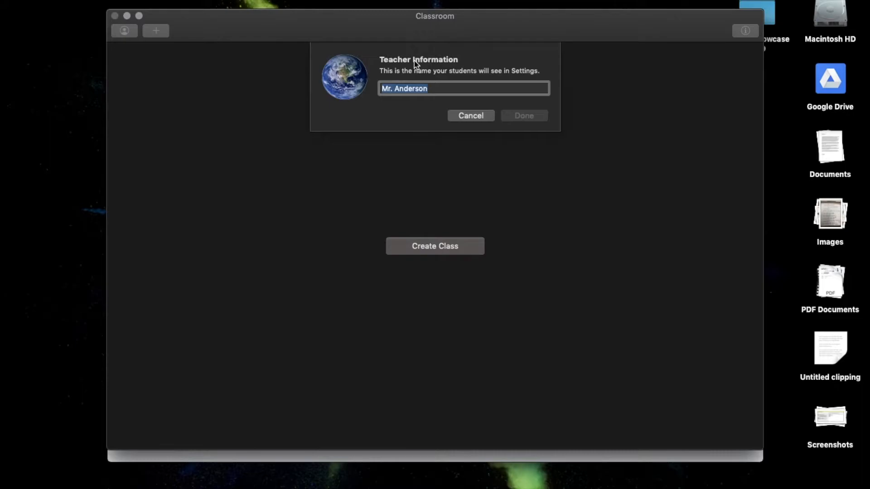
key("Escape")
Create a class named Technology with the columned building icon and the purple colour.
left_click(425, 245)
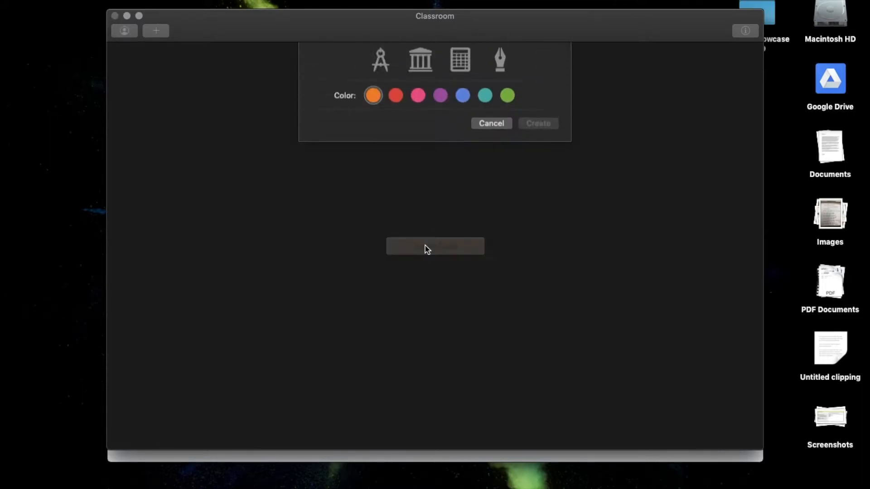
type("technology")
left_click(372, 62)
key("BackSpace")
key("BackSpace")
type("Te")
left_click(426, 162)
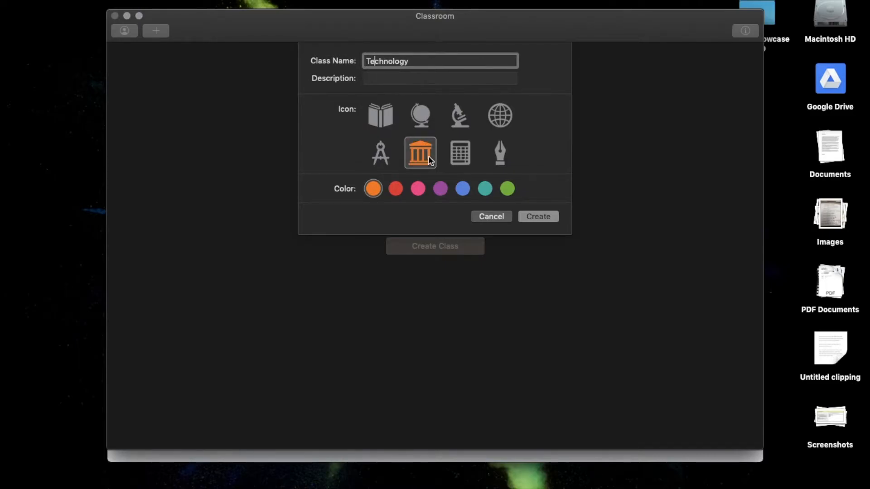
left_click(443, 191)
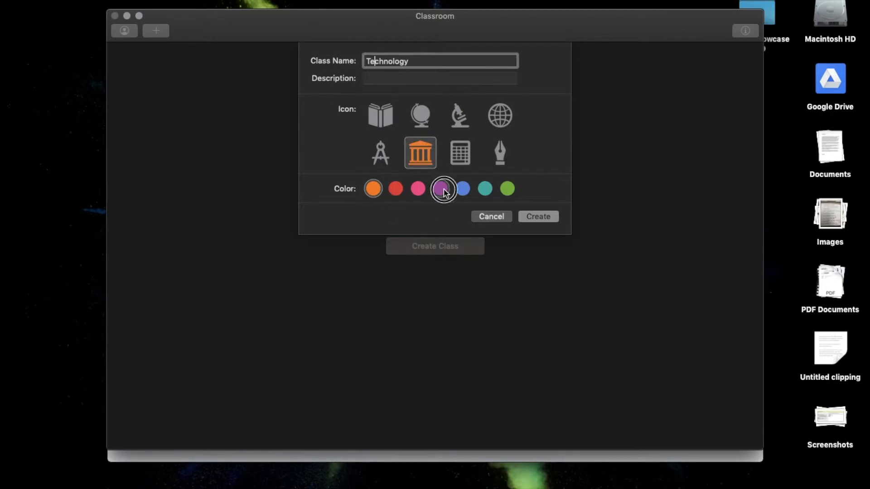
left_click(539, 217)
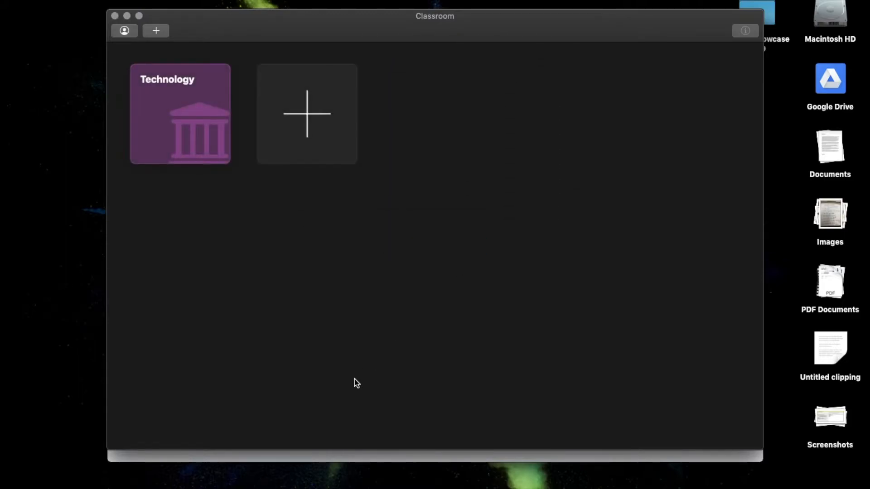
Open the Technology class and start adding students to it.
double_click(164, 87)
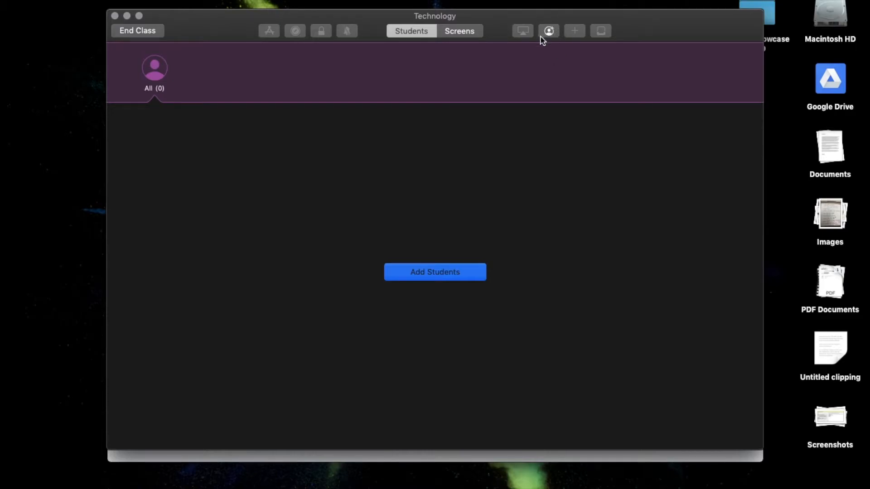
left_click(435, 271)
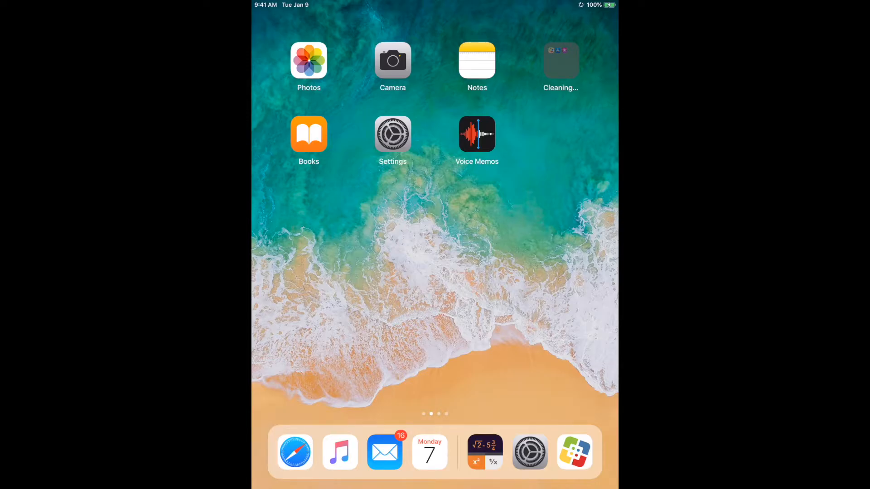
Switch to the Settings app on the student iPad and check its Bluetooth setting.
left_click(393, 135)
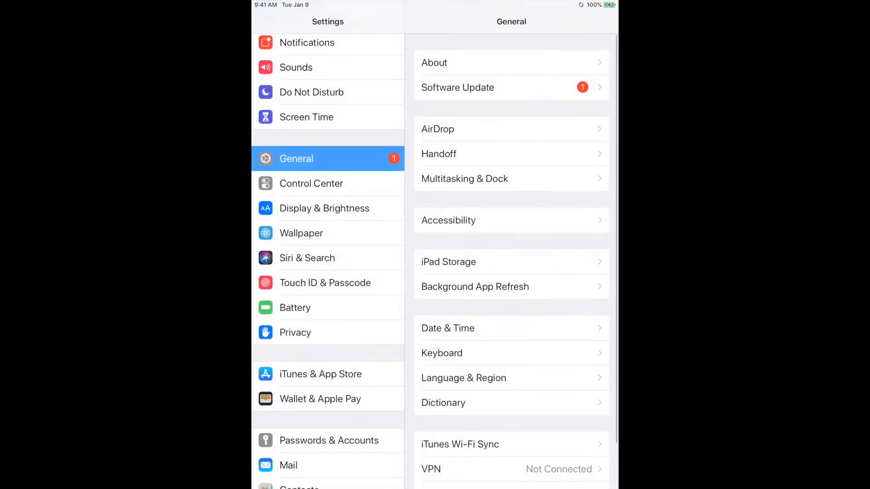
scroll(327, 261, "up", 6)
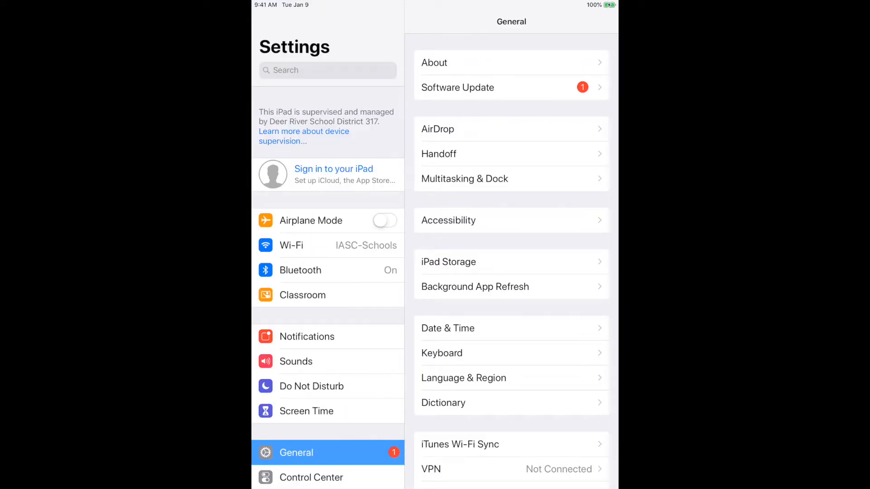
left_click(300, 270)
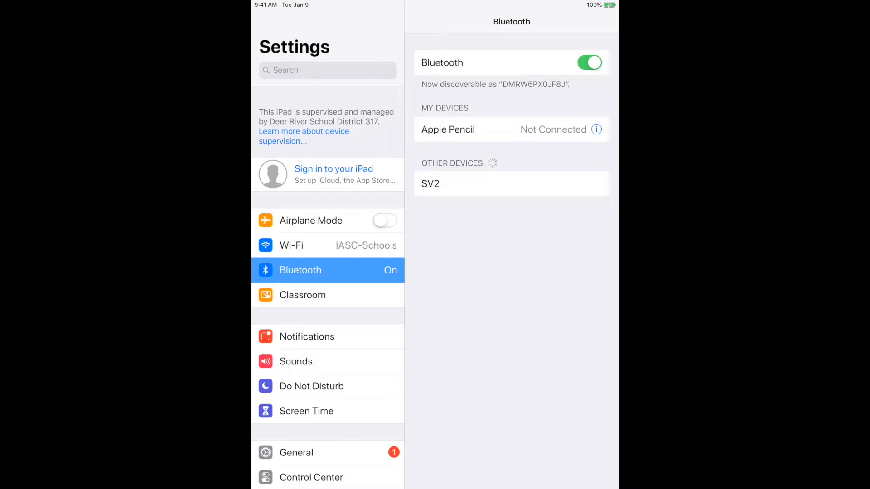
Open the iPad's Classroom settings and view the Lock Apps and Device permission options.
left_click(302, 295)
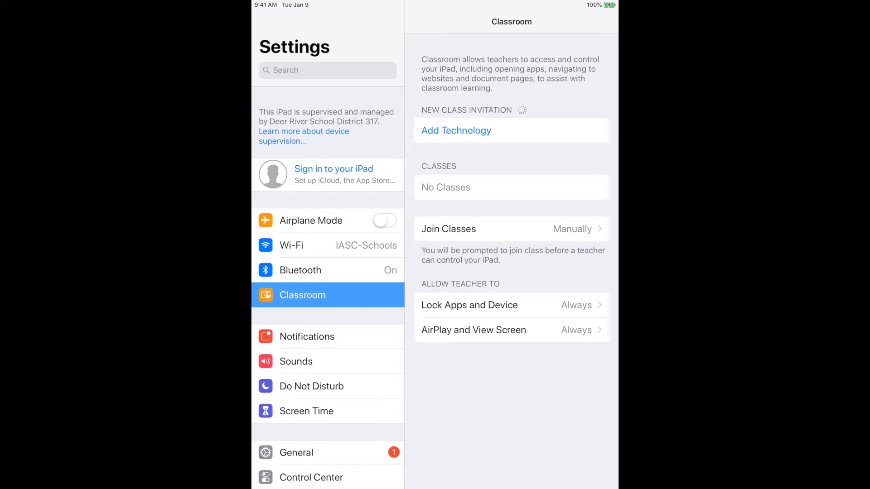
left_click(470, 305)
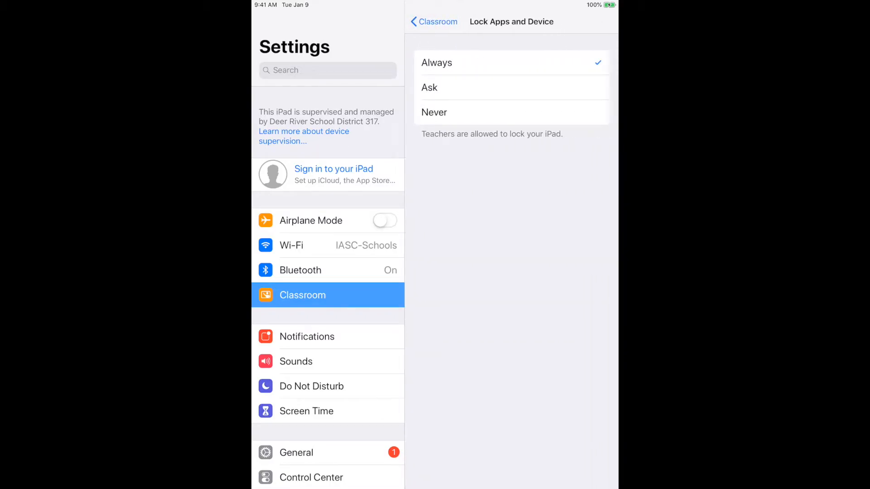
left_click(434, 21)
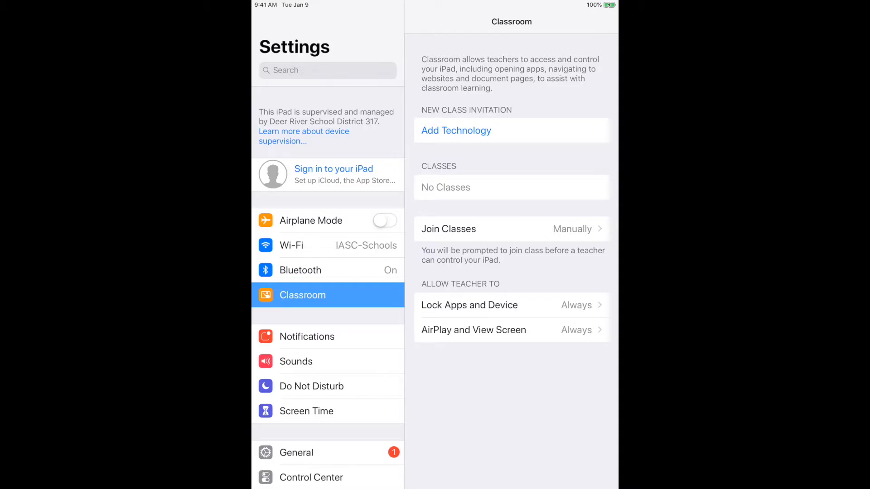
Accept the Technology invitation on the iPad with the teacher's class code, and add the student in Classroom on the Mac.
left_click(456, 130)
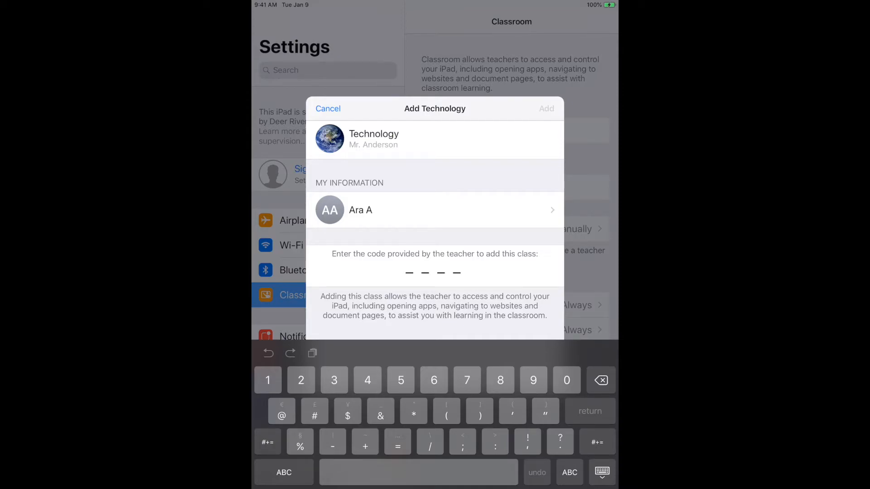
type("6644")
left_click(546, 109)
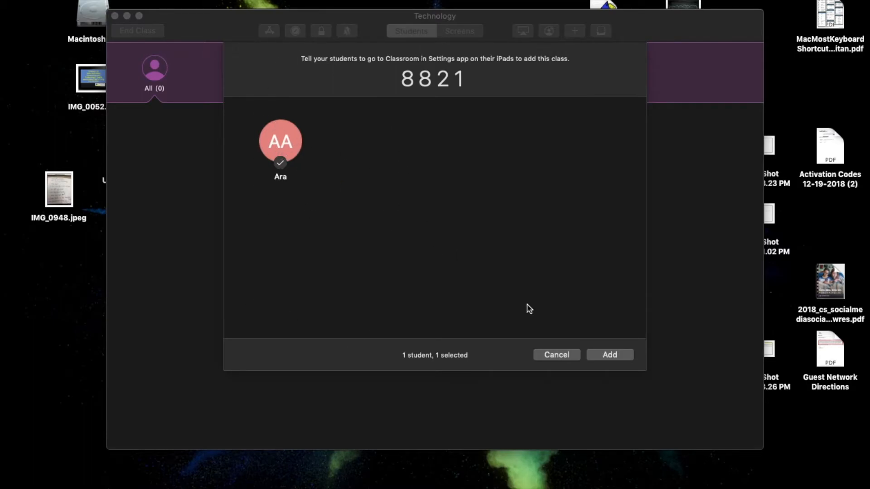
left_click(597, 355)
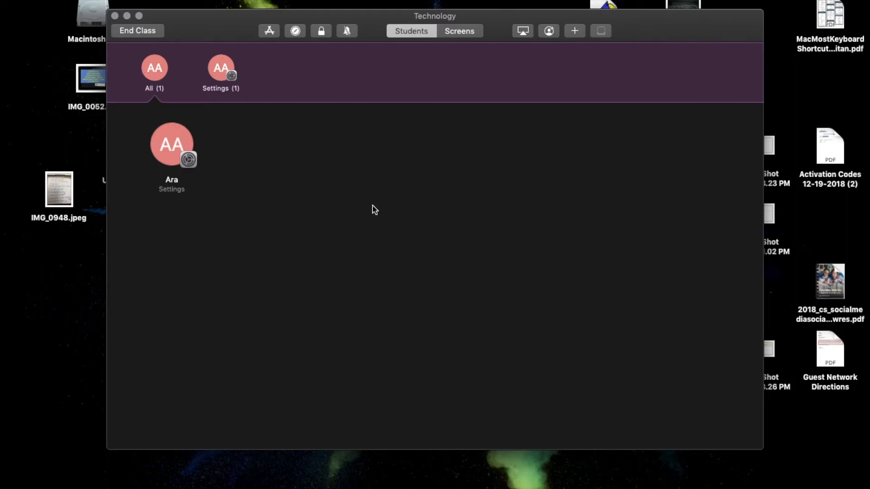
View the dialogs for creating a student group and for adding more students, cancelling both.
left_click(574, 32)
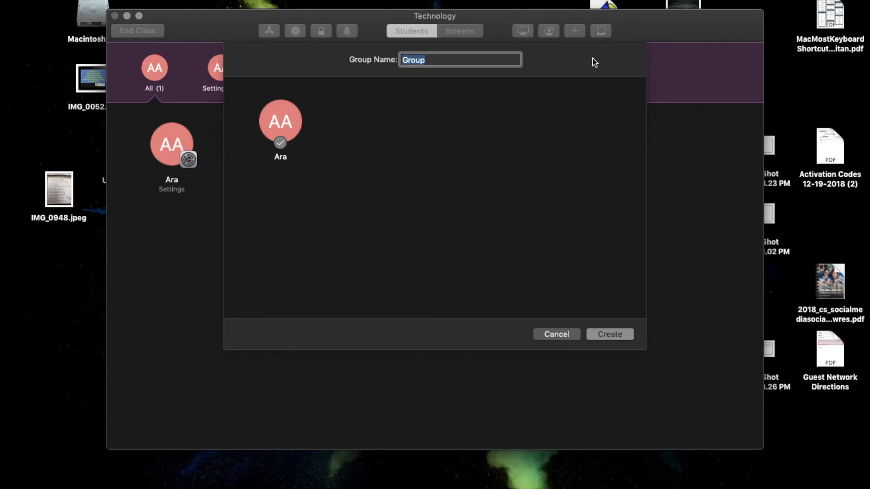
left_click(568, 335)
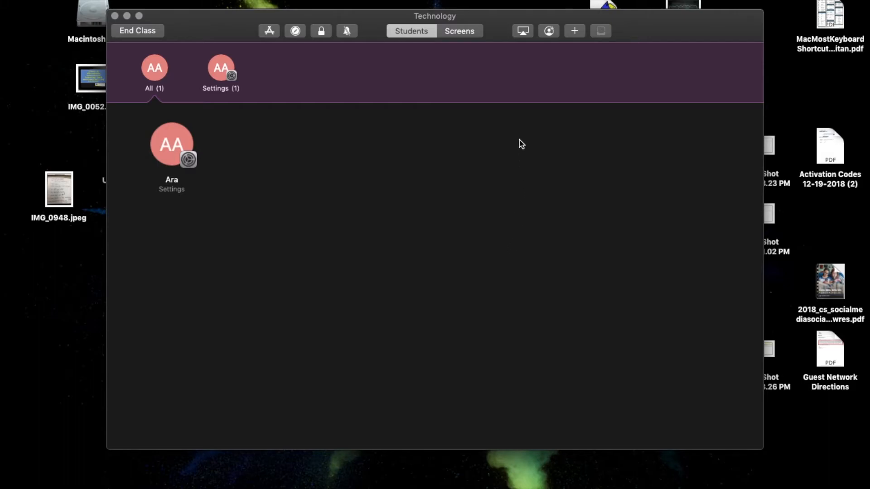
left_click(549, 31)
left_click(556, 354)
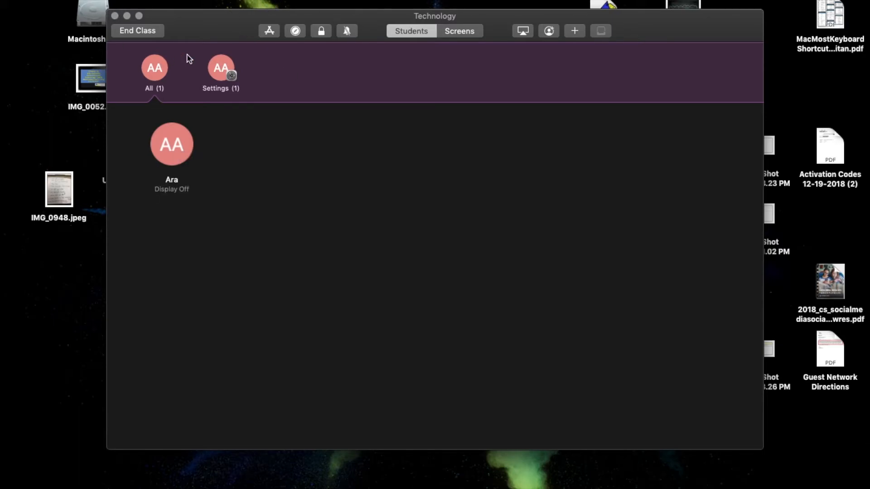
Select the student in the Technology class and view the actions available for that student.
left_click(183, 136)
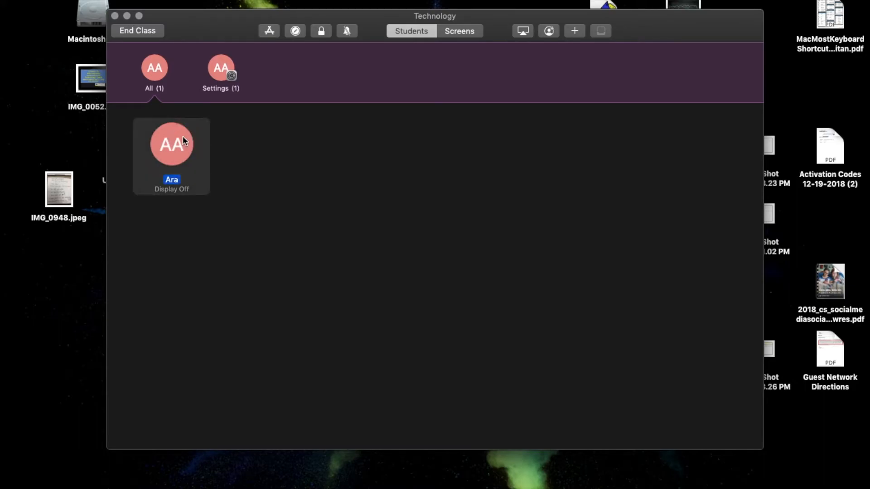
right_click(183, 136)
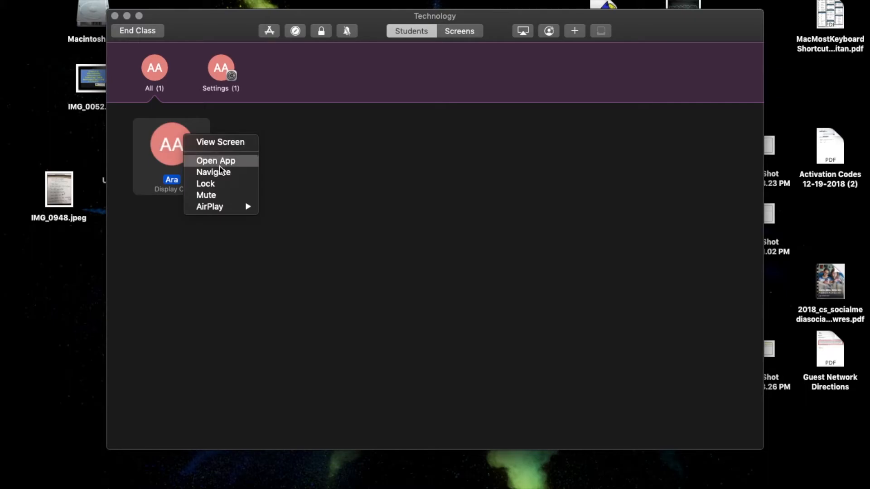
left_click(303, 186)
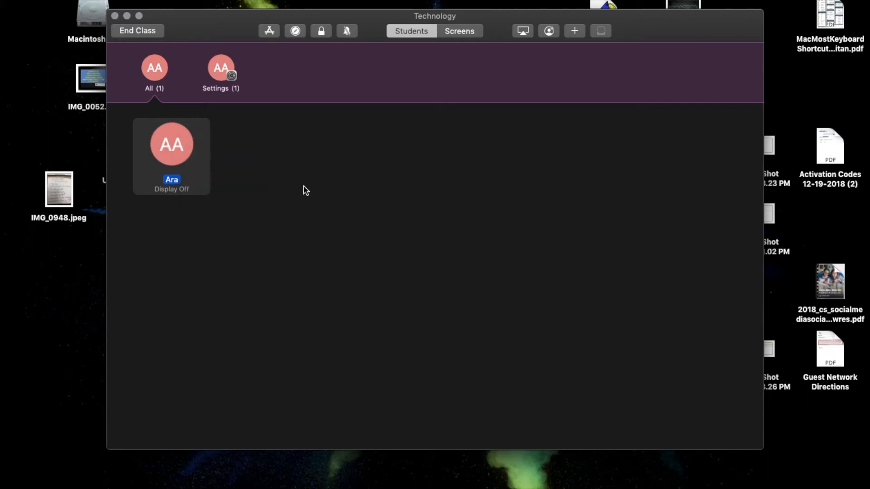
Examine the apps that can be opened on the student's iPad and the Lock in app after opening option, cancelling without opening any.
left_click(270, 32)
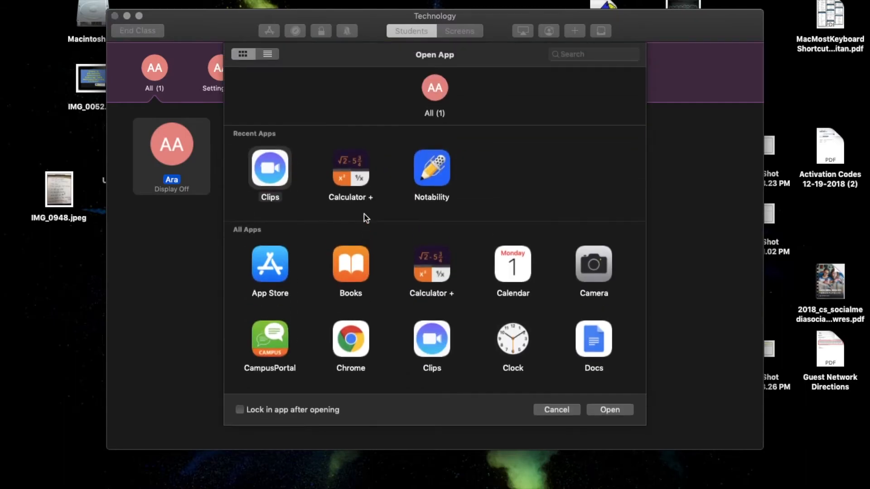
left_click(240, 410)
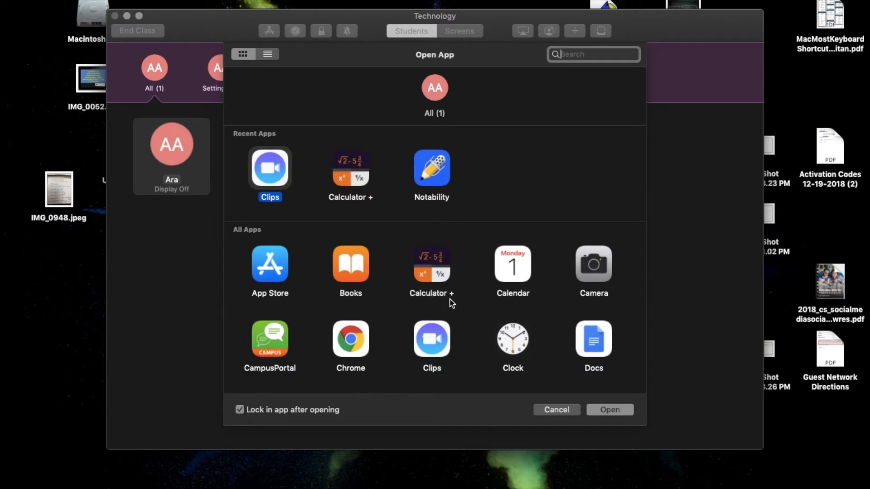
scroll(450, 299, "down", 10)
scroll(450, 294, "down", 4)
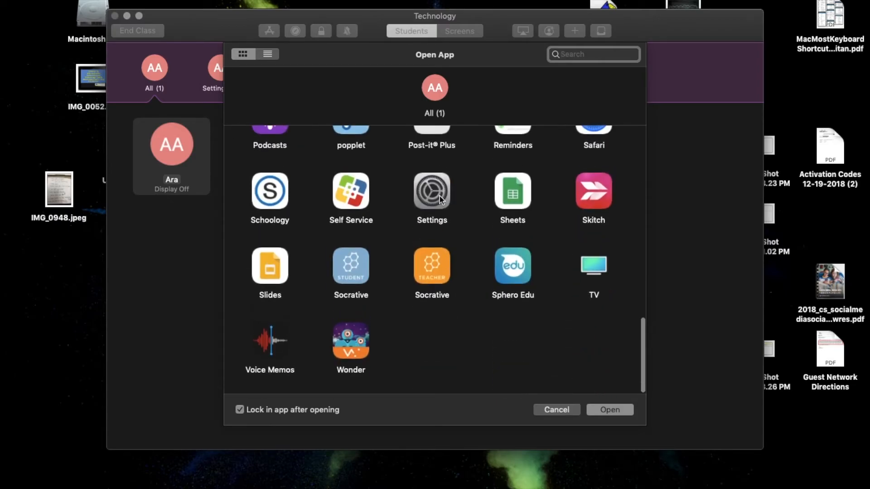
scroll(439, 195, "up", 12)
scroll(440, 195, "up", 1)
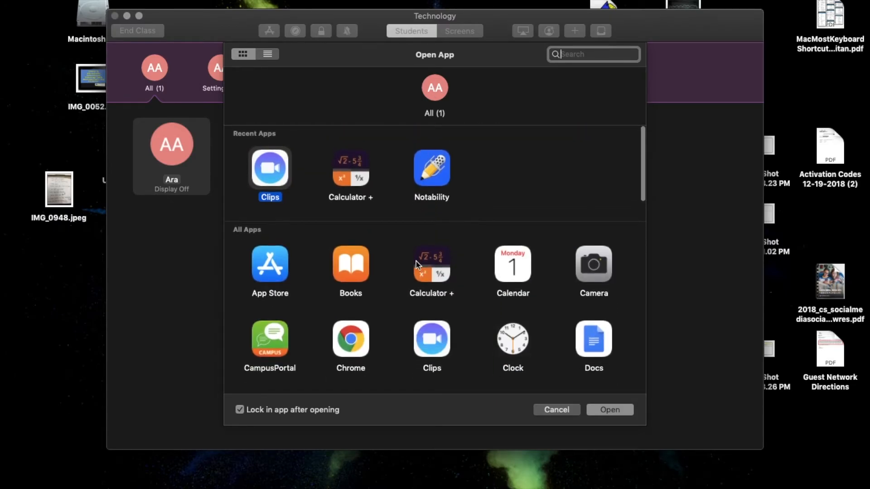
scroll(540, 304, "down", 14)
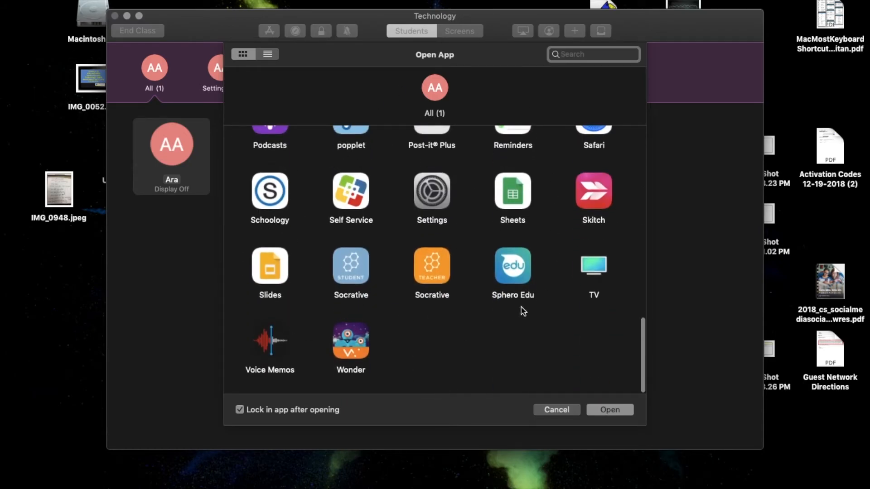
scroll(520, 310, "up", 8)
scroll(524, 314, "up", 6)
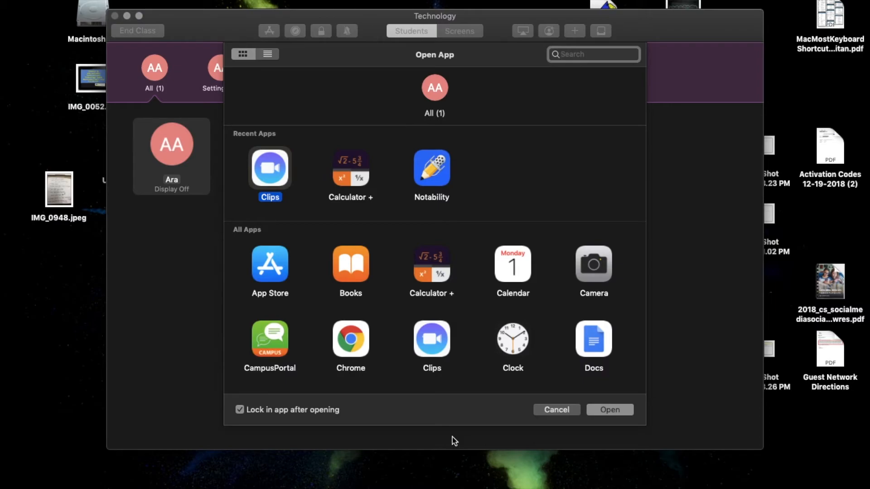
left_click(241, 412)
left_click(240, 410)
left_click(546, 414)
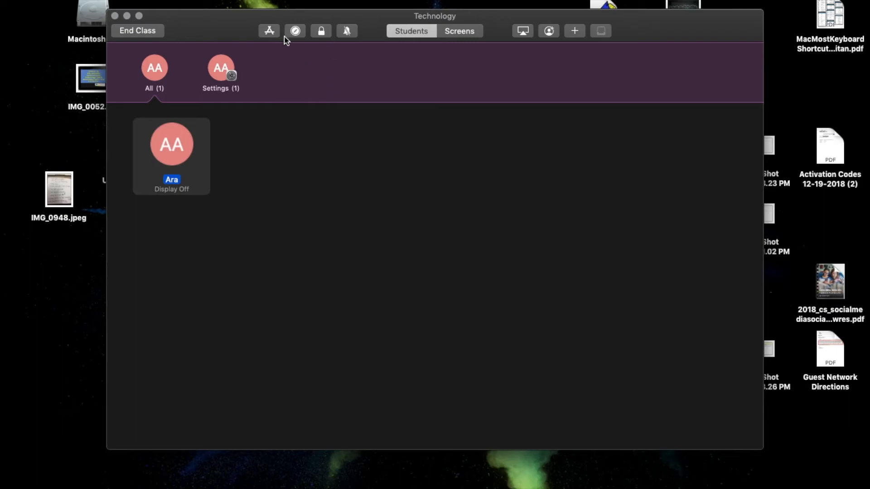
Look through the Safari bookmarks that the student's iPad can be navigated to.
left_click(295, 31)
left_click(258, 137)
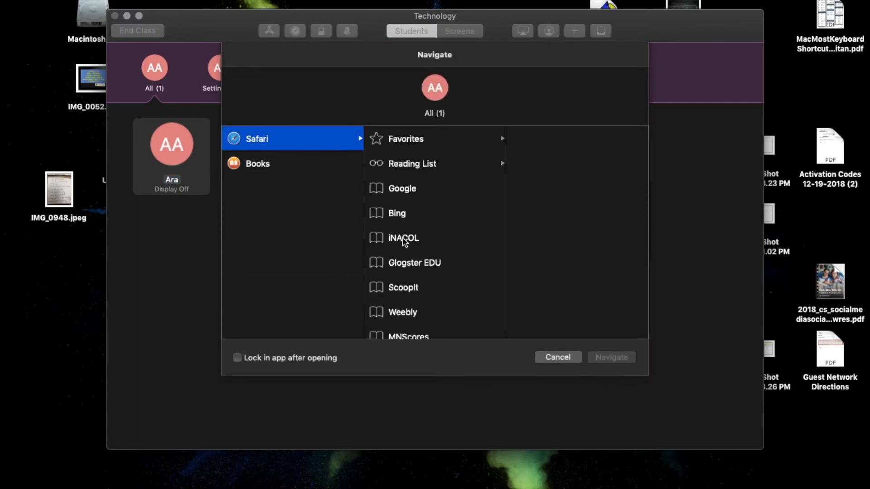
scroll(470, 226, "down", 2)
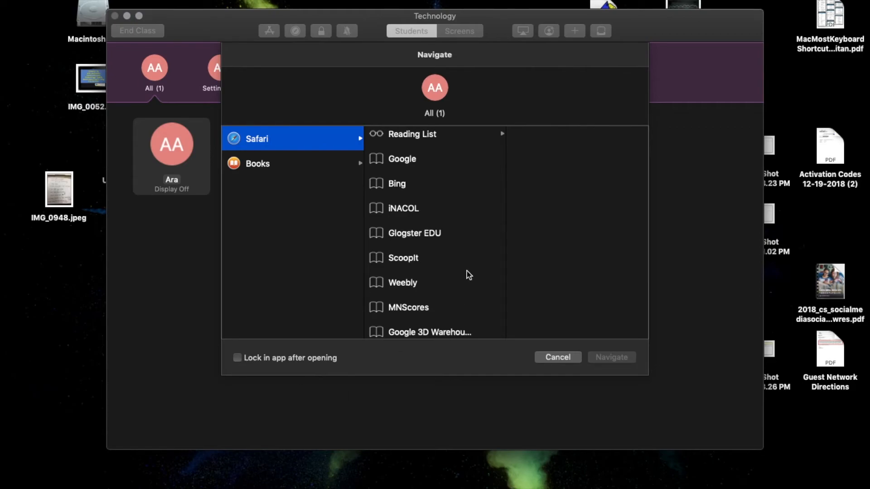
scroll(469, 275, "down", 2)
scroll(468, 274, "up", 5)
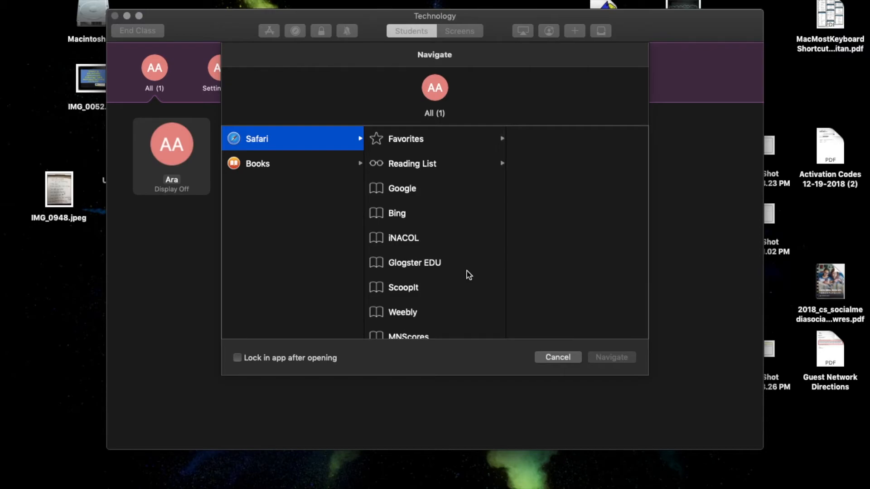
View the Books titles and the chapters of an Everyone Can Create book as navigation targets, and cancel the navigation.
left_click(266, 168)
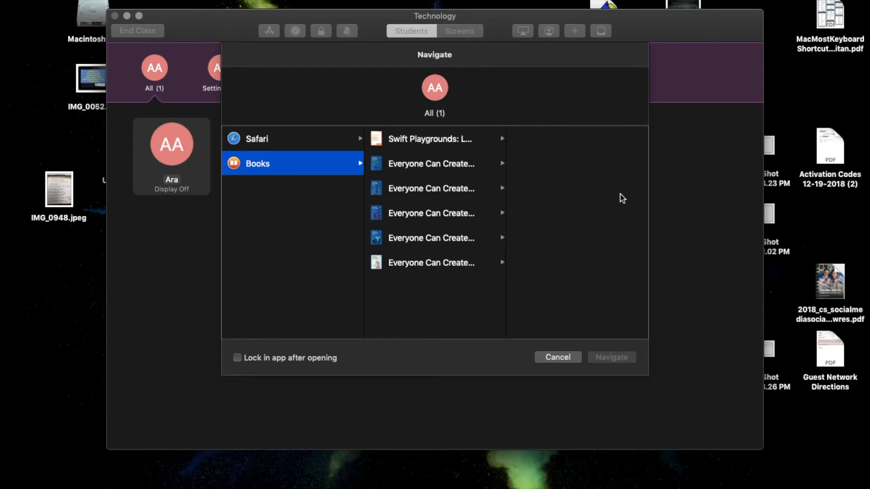
left_click(444, 244)
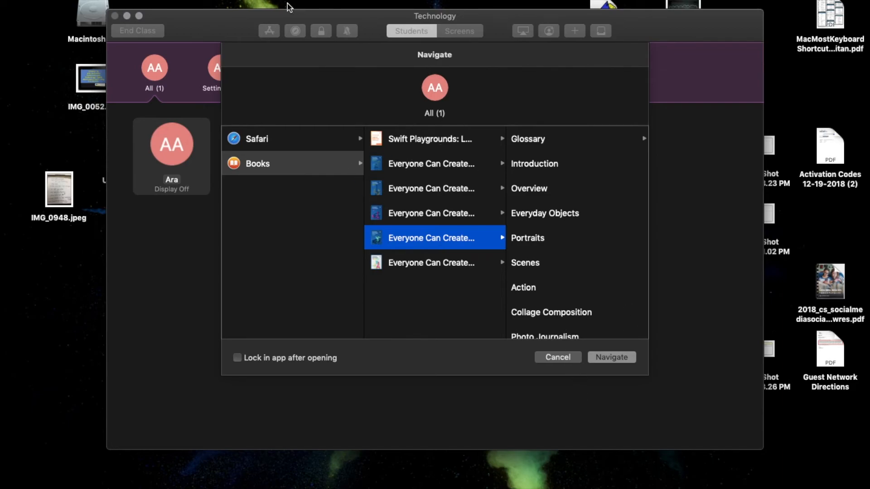
left_click(557, 357)
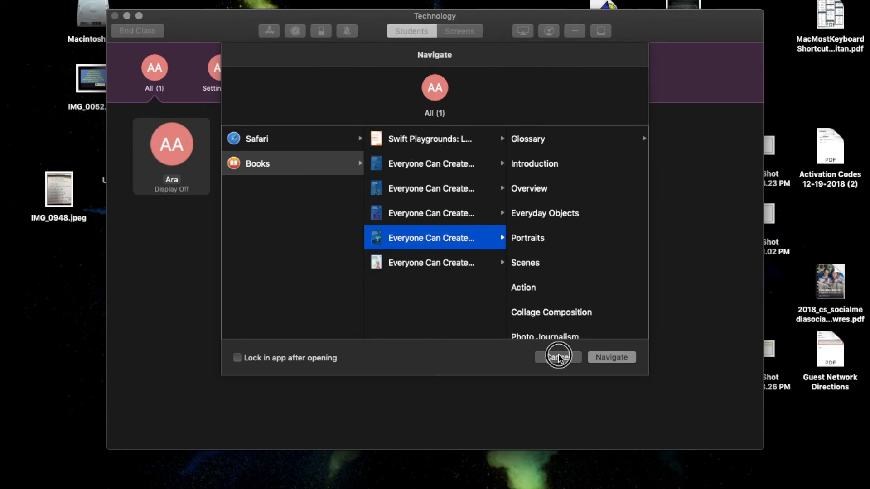
Lock the selected student's iPad, cancelling the pending request and repeating the lock once the iPad is awake.
left_click(322, 31)
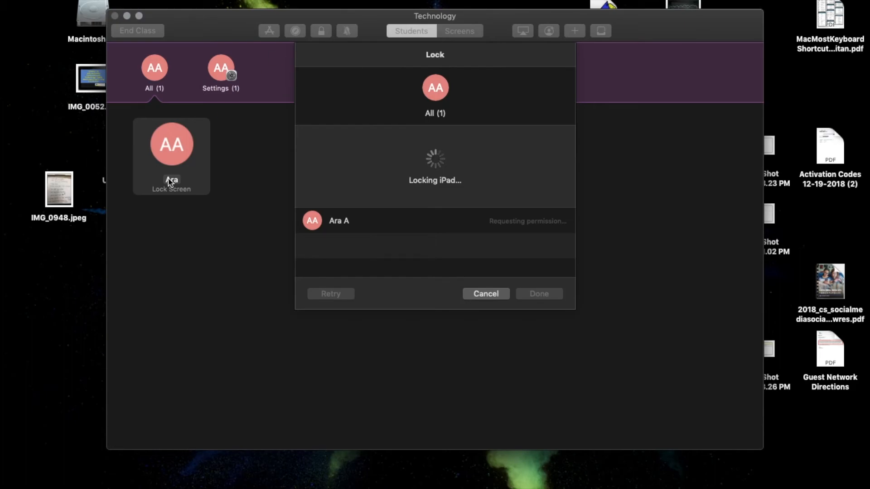
left_click(500, 292)
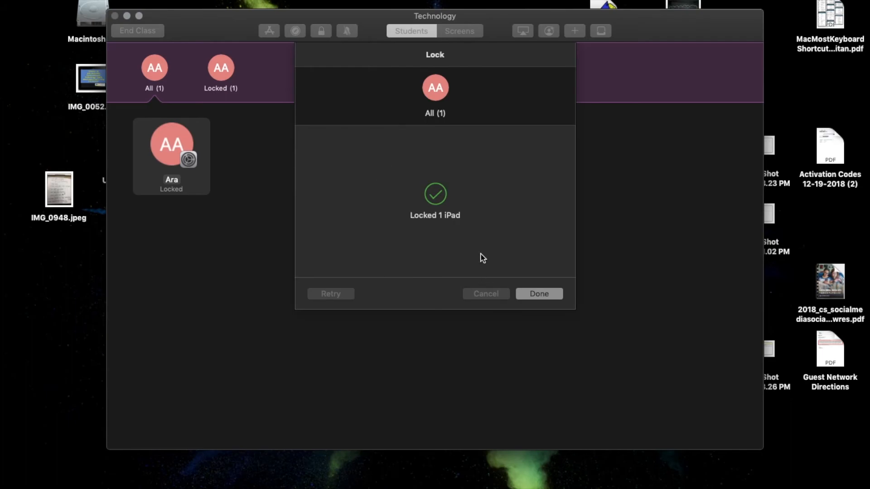
left_click(539, 294)
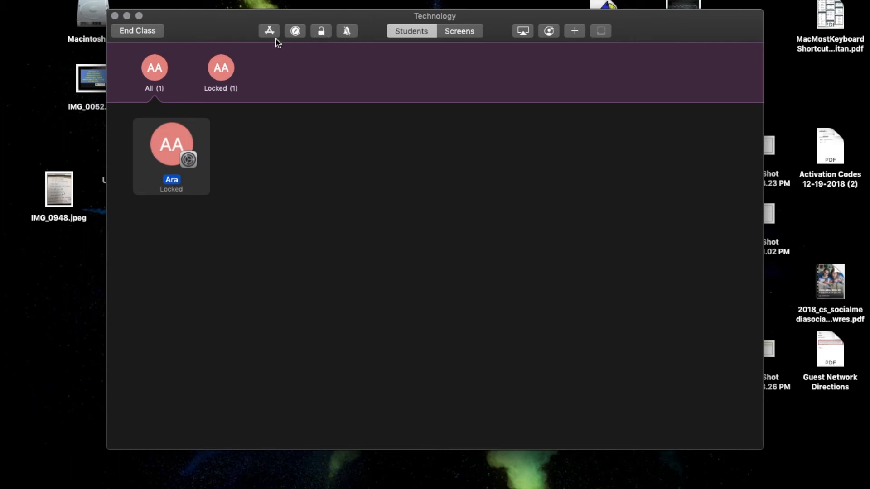
Unlock the student's iPad and dismiss the confirmation.
right_click(172, 144)
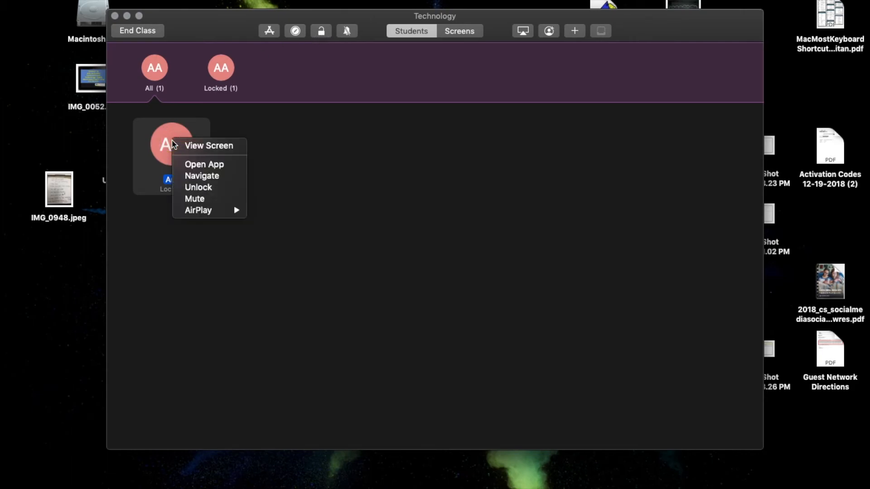
left_click(199, 187)
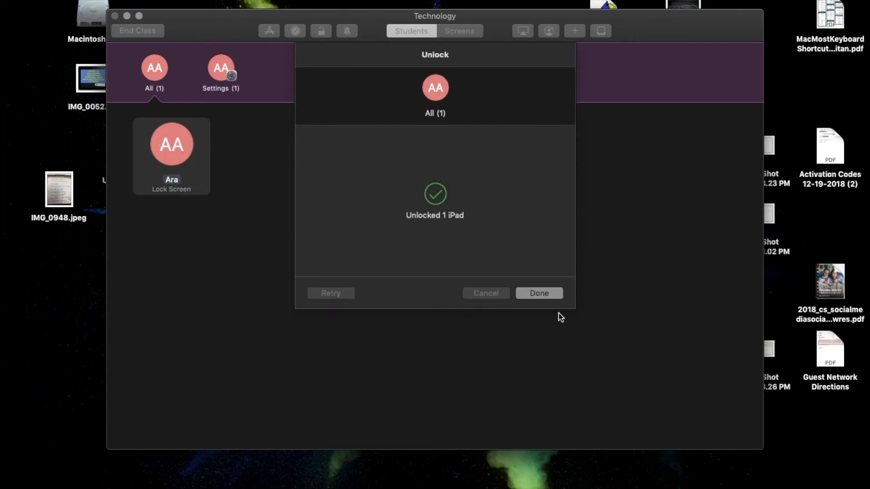
left_click(539, 293)
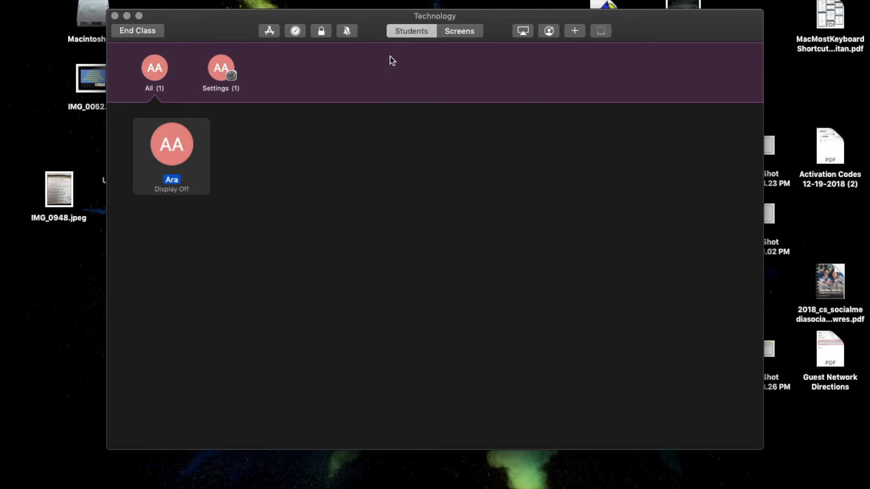
View the student's iPad screen enlarged from the class's Screens view, return to all students, and check the AirPlay options.
left_click(458, 31)
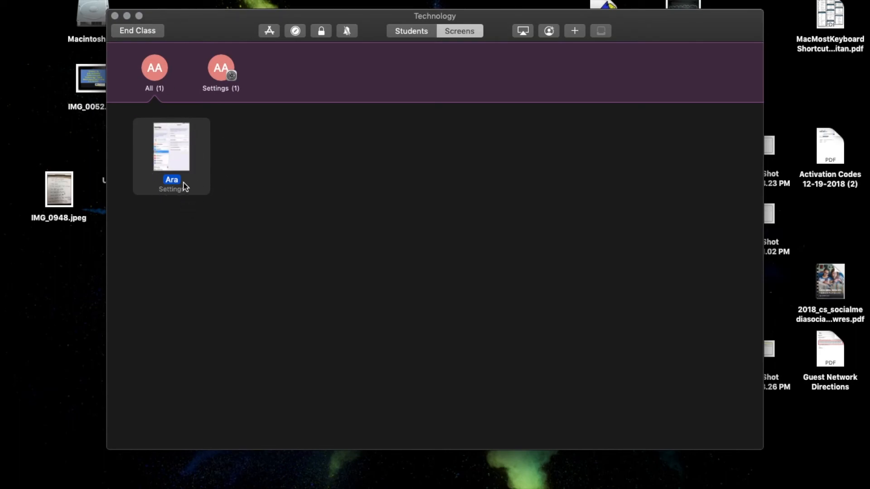
double_click(179, 158)
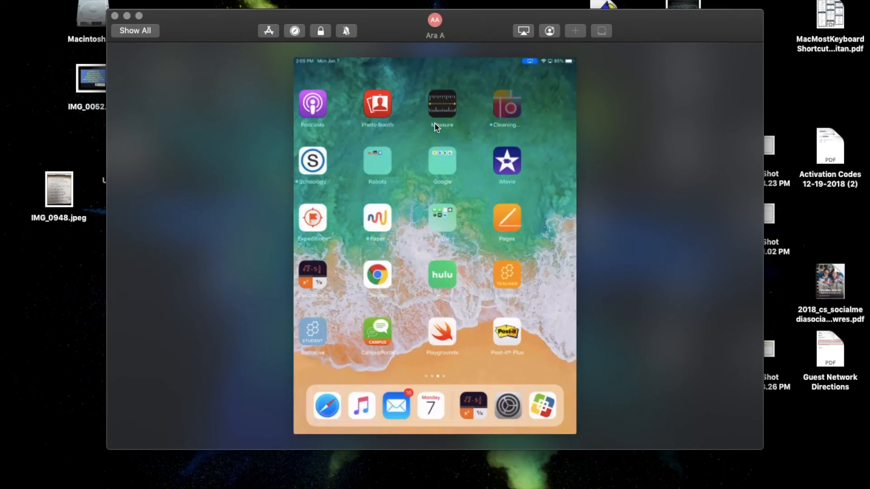
left_click(154, 30)
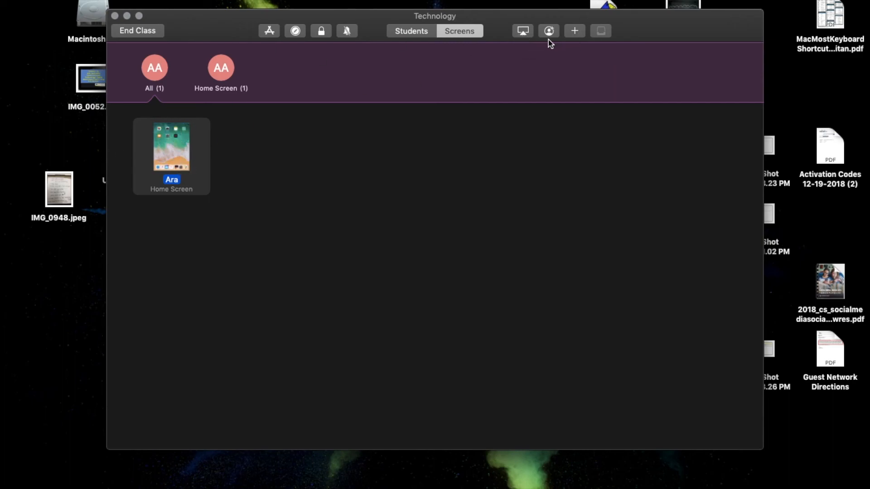
left_click(523, 32)
left_click(506, 70)
End the Technology class session, dismiss its app usage summary, and close the Classroom window.
left_click(152, 34)
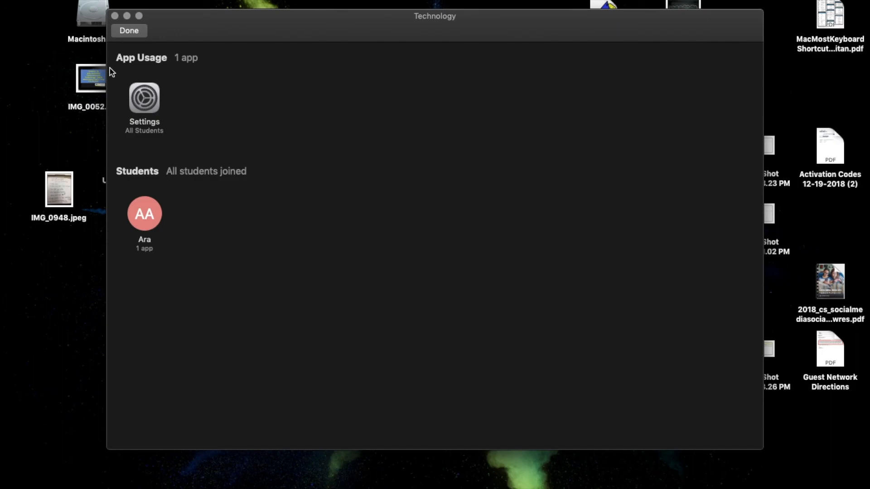
left_click(129, 31)
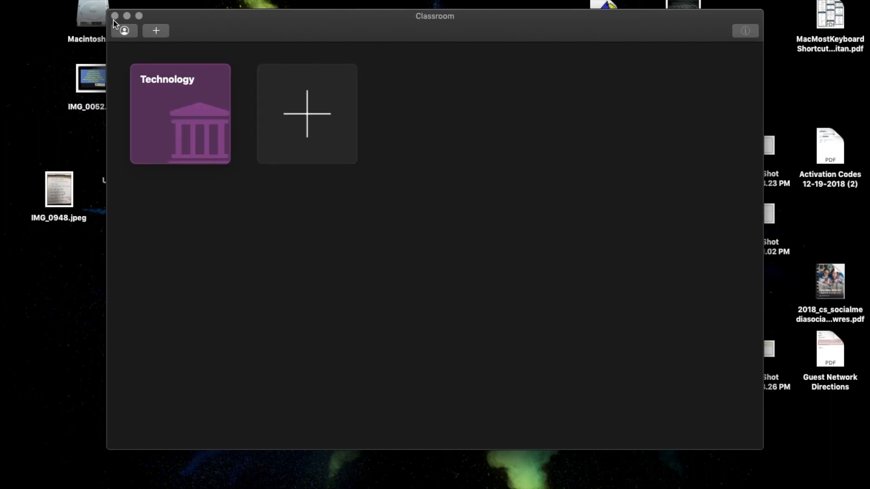
left_click(115, 16)
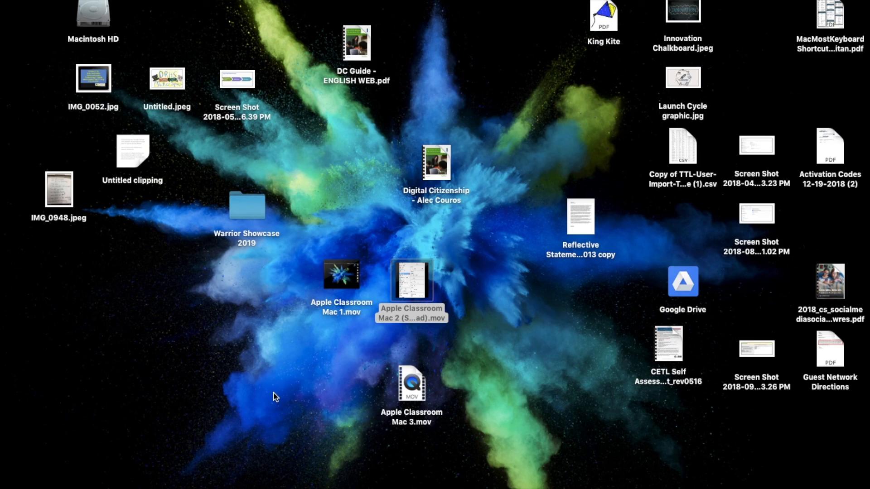